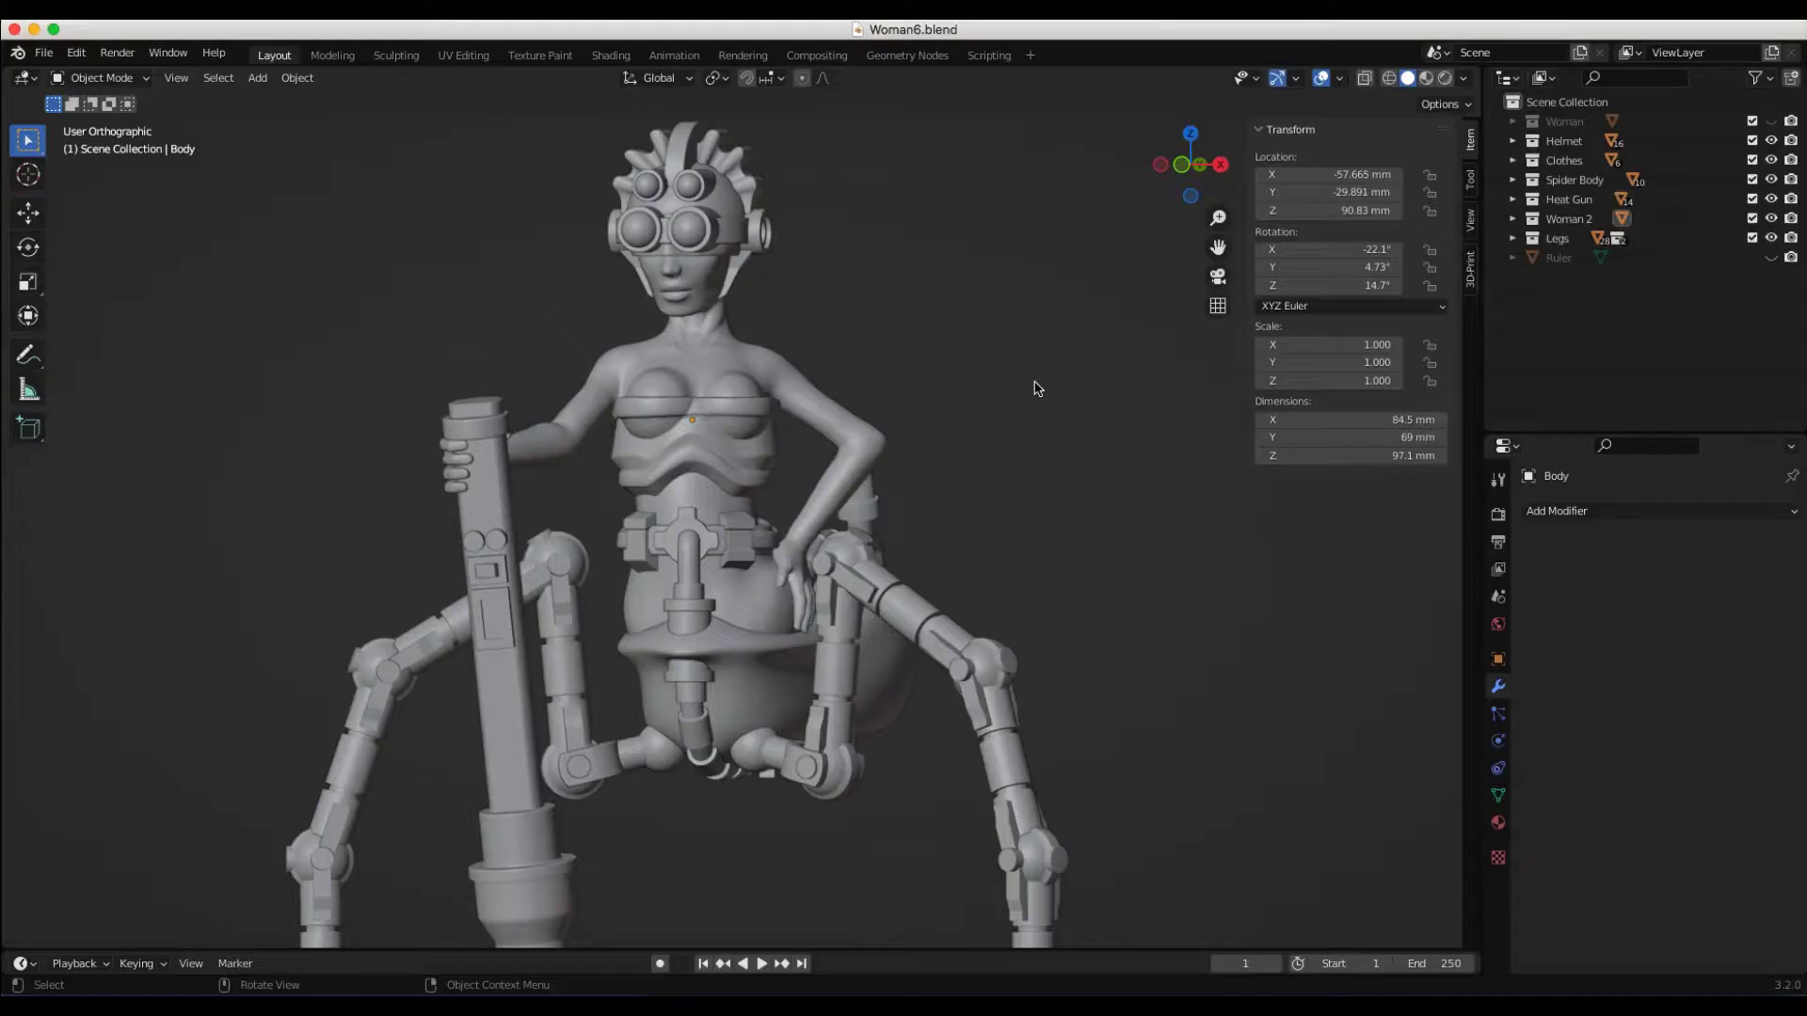
Zoom in and pan down for a close view of the torso and the hand gripping the tall gun
{"action": "scroll", "coordinate": [1034, 381], "scroll_direction": "up", "scroll_amount": 2}
{"action": "scroll", "coordinate": [997, 367], "scroll_direction": "up", "scroll_amount": 2}
{"action": "mouse_move", "coordinate": [997, 367]}
{"action": "middle_mouse_down", "text": "shift"}
{"action": "mouse_move", "coordinate": [1050, 538]}
{"action": "mouse_move", "coordinate": [985, 516]}
{"action": "mouse_move", "coordinate": [965, 478]}
{"action": "mouse_move", "coordinate": [874, 478]}
{"action": "mouse_move", "coordinate": [879, 555]}
{"action": "mouse_move", "coordinate": [768, 545]}
{"action": "mouse_move", "coordinate": [740, 561]}
{"action": "mouse_move", "coordinate": [723, 626]}
{"action": "mouse_move", "coordinate": [821, 636]}
{"action": "mouse_move", "coordinate": [1095, 572]}
{"action": "mouse_move", "coordinate": [1077, 618]}
{"action": "mouse_move", "coordinate": [944, 581]}
{"action": "mouse_move", "coordinate": [850, 599]}
{"action": "mouse_move", "coordinate": [960, 453]}
{"action": "mouse_move", "coordinate": [896, 585]}
{"action": "mouse_move", "coordinate": [990, 521]}
{"action": "mouse_move", "coordinate": [1010, 533]}
{"action": "middle_mouse_up", "text": "shift"}
{"action": "scroll", "coordinate": [1044, 551], "scroll_direction": "up", "scroll_amount": 1}
{"action": "scroll", "coordinate": [1035, 564], "scroll_direction": "up", "scroll_amount": 2}
{"action": "scroll", "coordinate": [1035, 565], "scroll_direction": "up", "scroll_amount": 2}
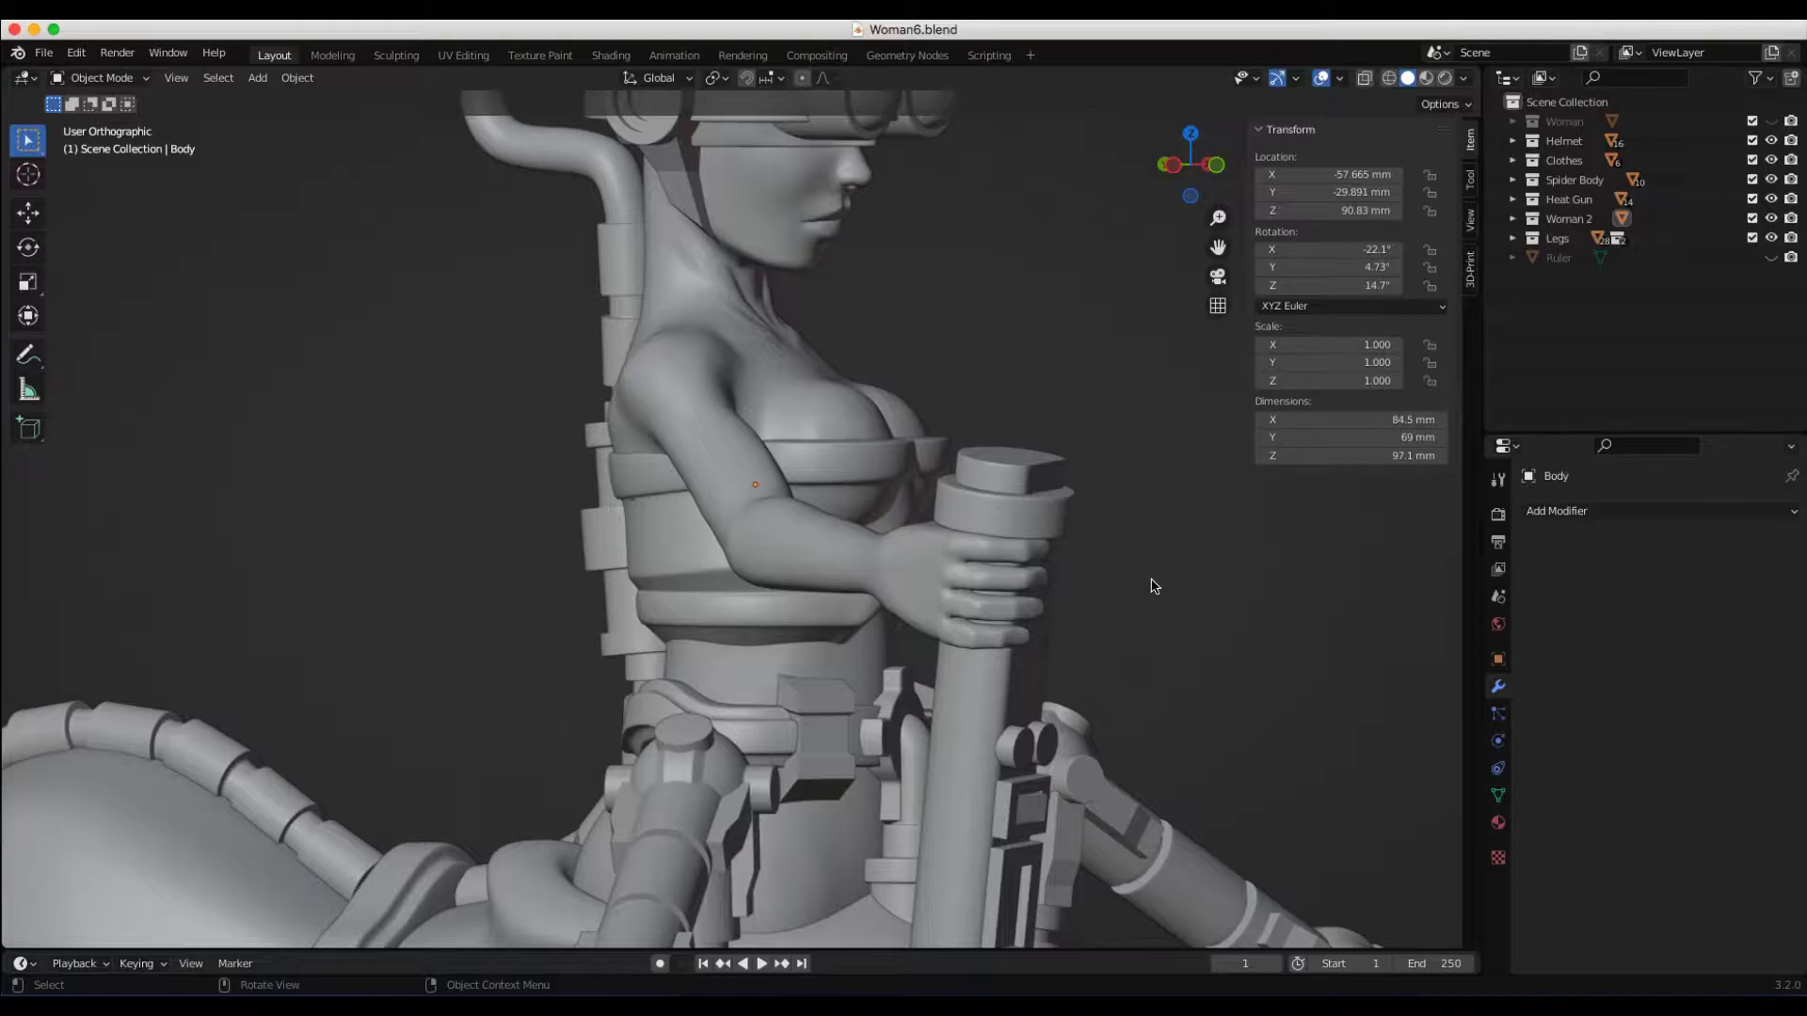
Orbit the figure from front, three-quarter side and behind, then zoom out to the whole model
{"action": "mouse_move", "coordinate": [1155, 585]}
{"action": "middle_mouse_down"}
{"action": "mouse_move", "coordinate": [868, 587]}
{"action": "mouse_move", "coordinate": [964, 600]}
{"action": "middle_mouse_up"}
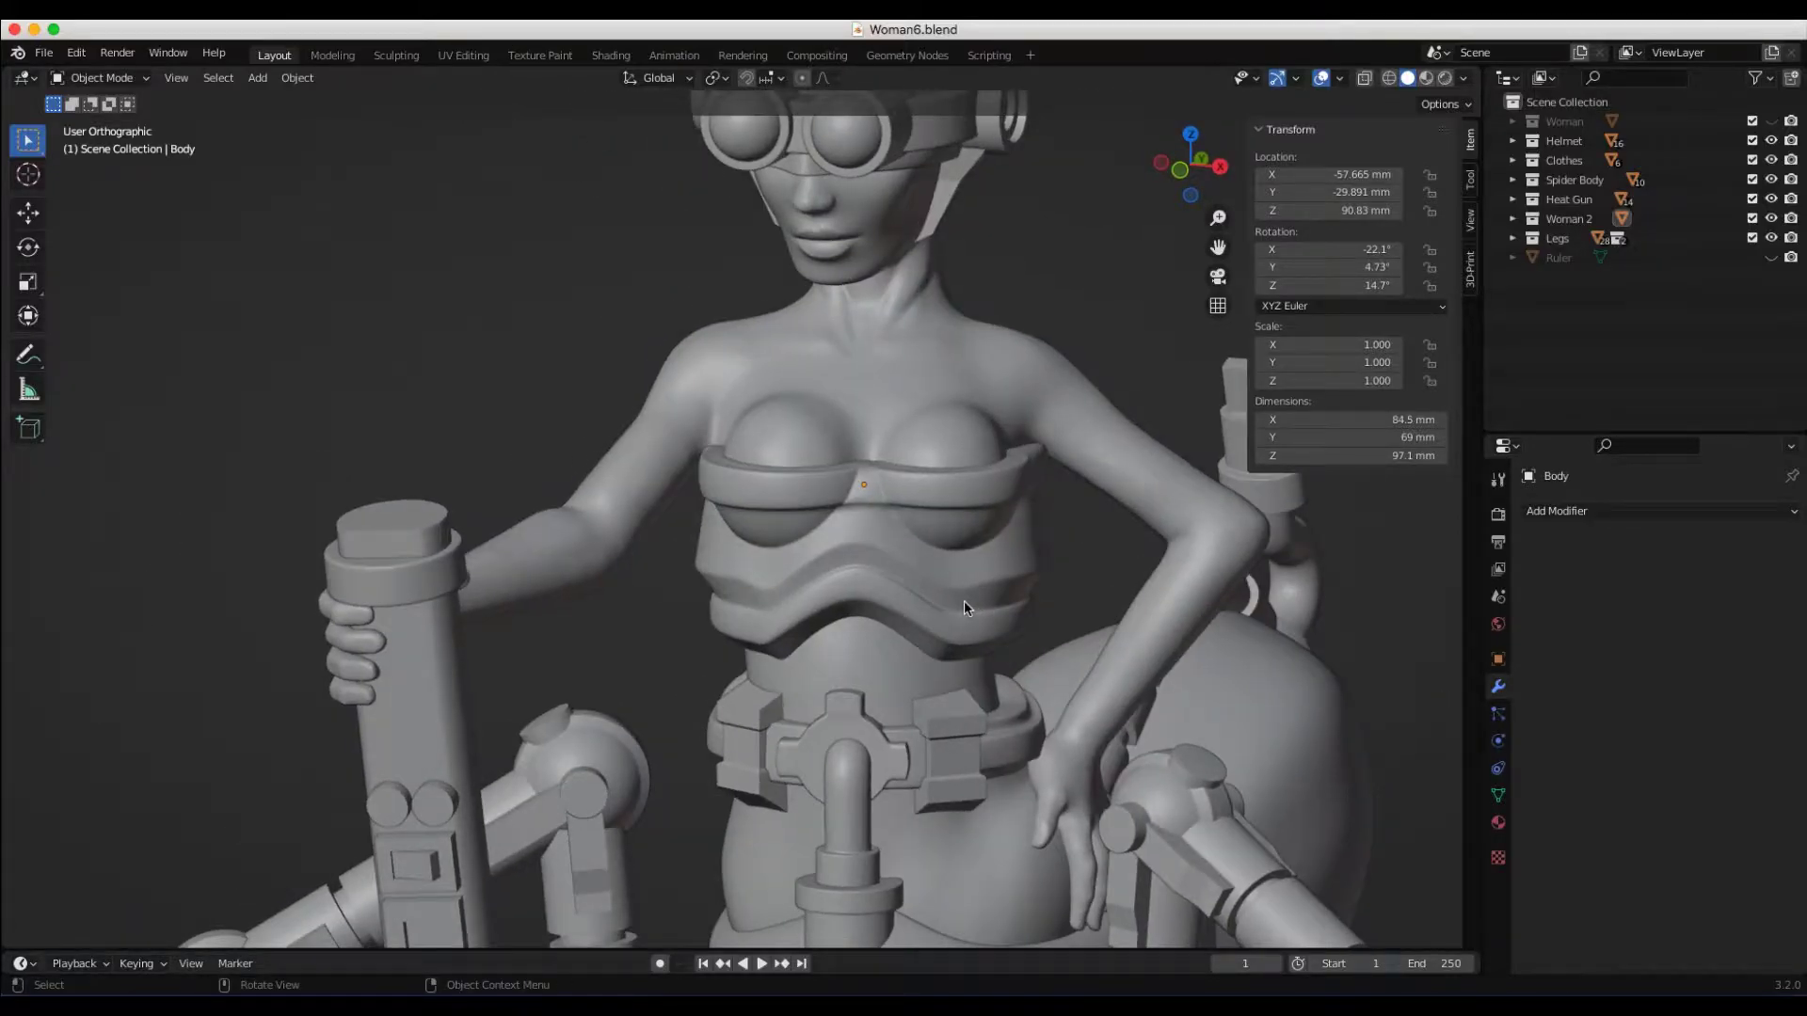
{"action": "middle_click_drag", "start_coordinate": [874, 510], "coordinate": [843, 563]}
{"action": "mouse_move", "coordinate": [821, 838]}
{"action": "middle_mouse_down"}
{"action": "mouse_move", "coordinate": [822, 738]}
{"action": "mouse_move", "coordinate": [706, 753]}
{"action": "mouse_move", "coordinate": [691, 736]}
{"action": "mouse_move", "coordinate": [900, 771]}
{"action": "mouse_move", "coordinate": [1158, 766]}
{"action": "mouse_move", "coordinate": [1251, 730]}
{"action": "mouse_move", "coordinate": [866, 743]}
{"action": "mouse_move", "coordinate": [889, 684]}
{"action": "mouse_move", "coordinate": [845, 780]}
{"action": "mouse_move", "coordinate": [676, 835]}
{"action": "mouse_move", "coordinate": [471, 779]}
{"action": "middle_mouse_up"}
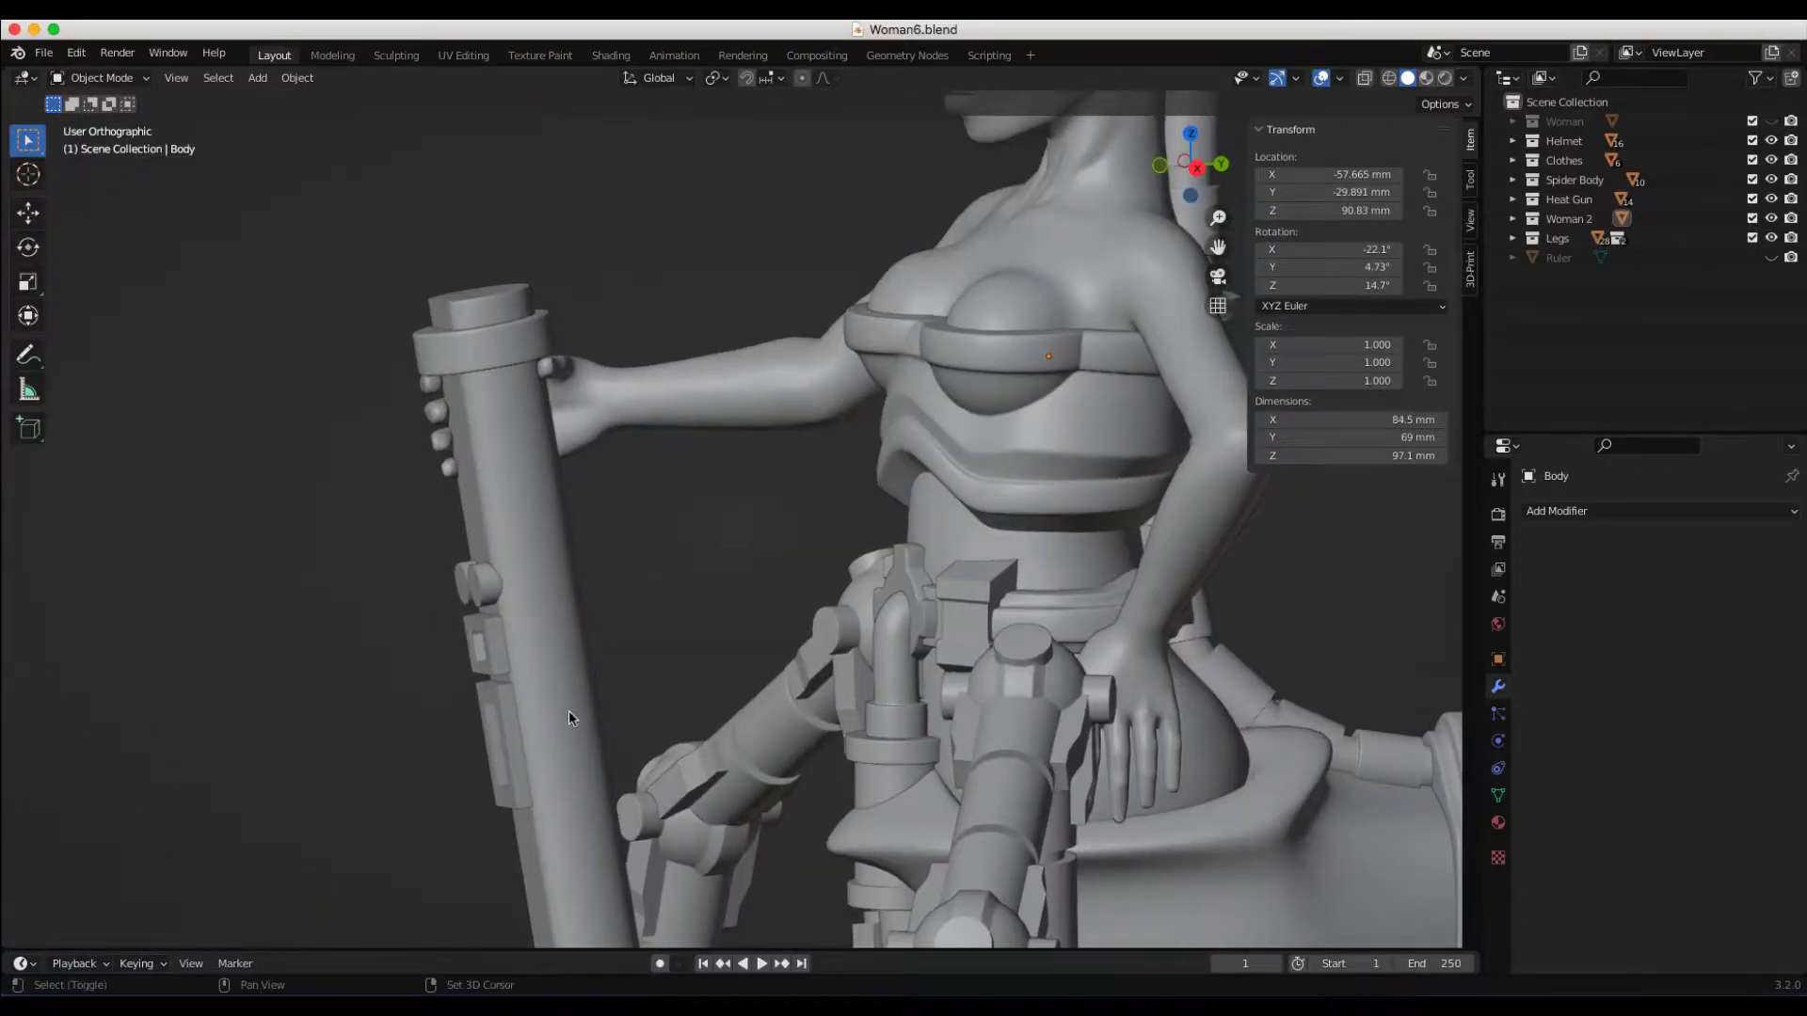
{"action": "mouse_move", "coordinate": [568, 717]}
{"action": "middle_mouse_down"}
{"action": "mouse_move", "coordinate": [567, 811]}
{"action": "mouse_move", "coordinate": [704, 798]}
{"action": "mouse_move", "coordinate": [381, 732]}
{"action": "mouse_move", "coordinate": [572, 721]}
{"action": "middle_mouse_up"}
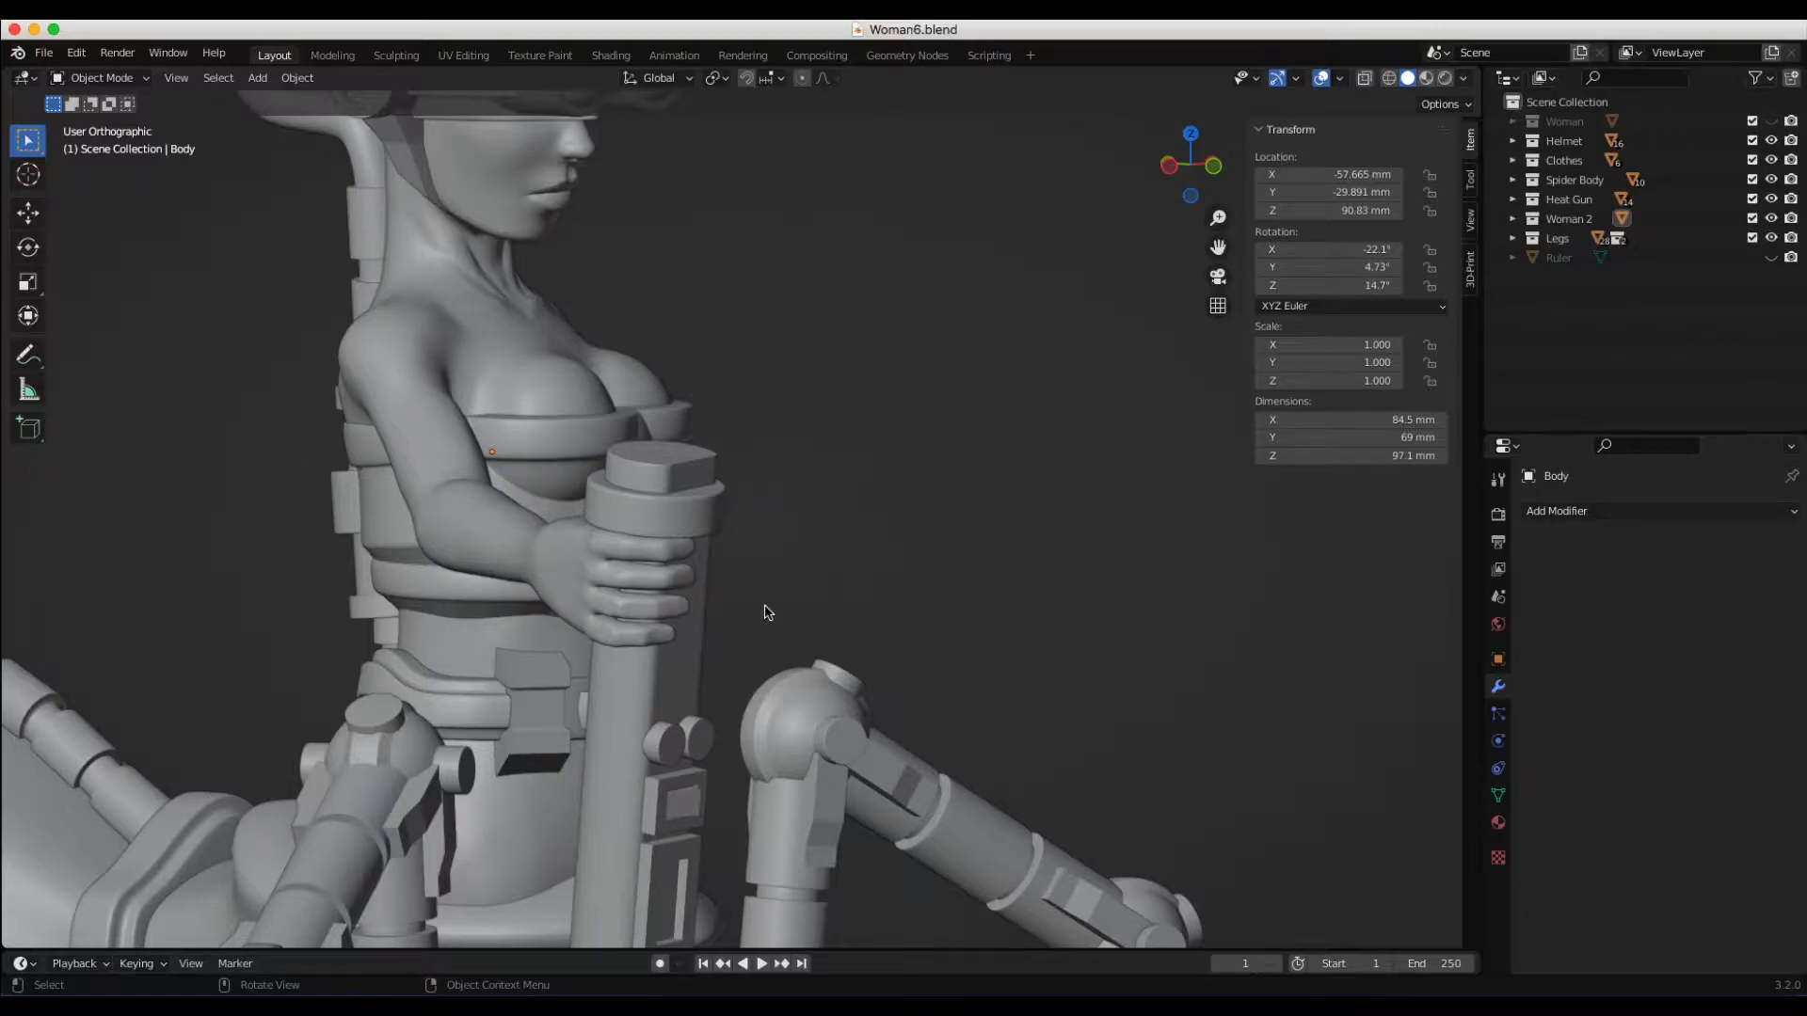
{"action": "middle_click_drag", "start_coordinate": [725, 603], "coordinate": [692, 618]}
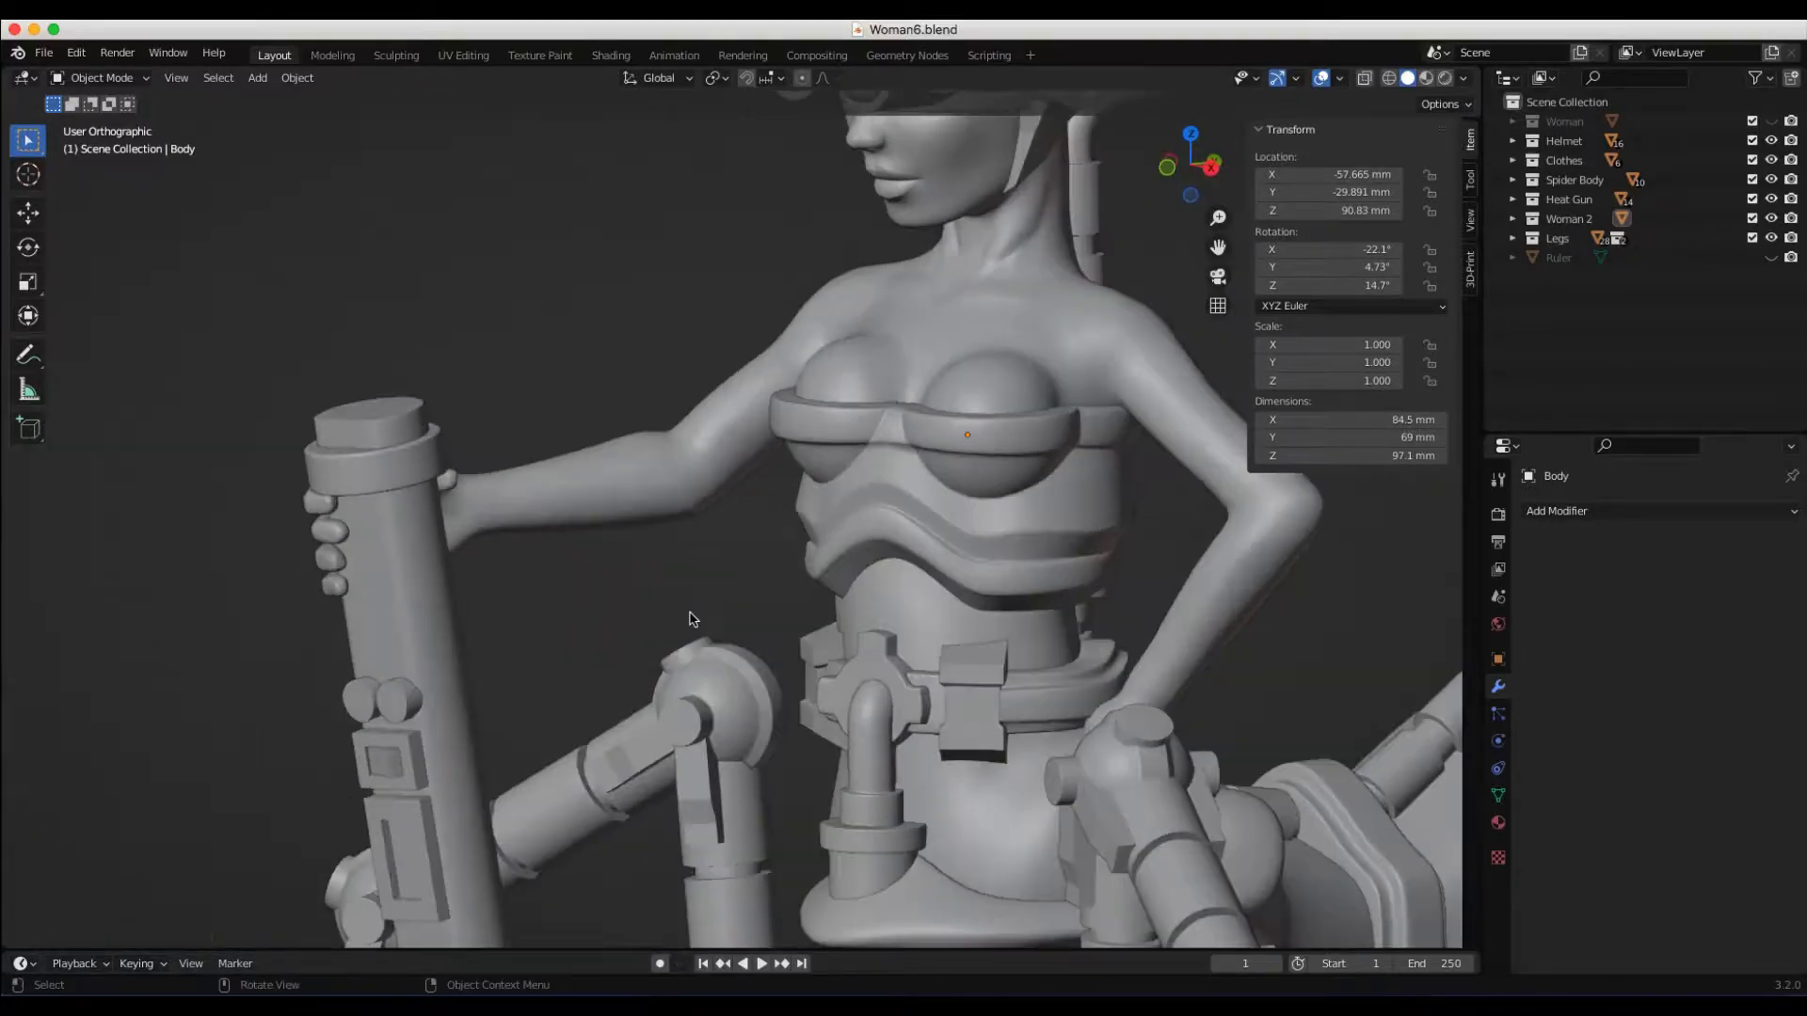
{"action": "scroll", "coordinate": [692, 618], "scroll_direction": "down", "scroll_amount": 2}
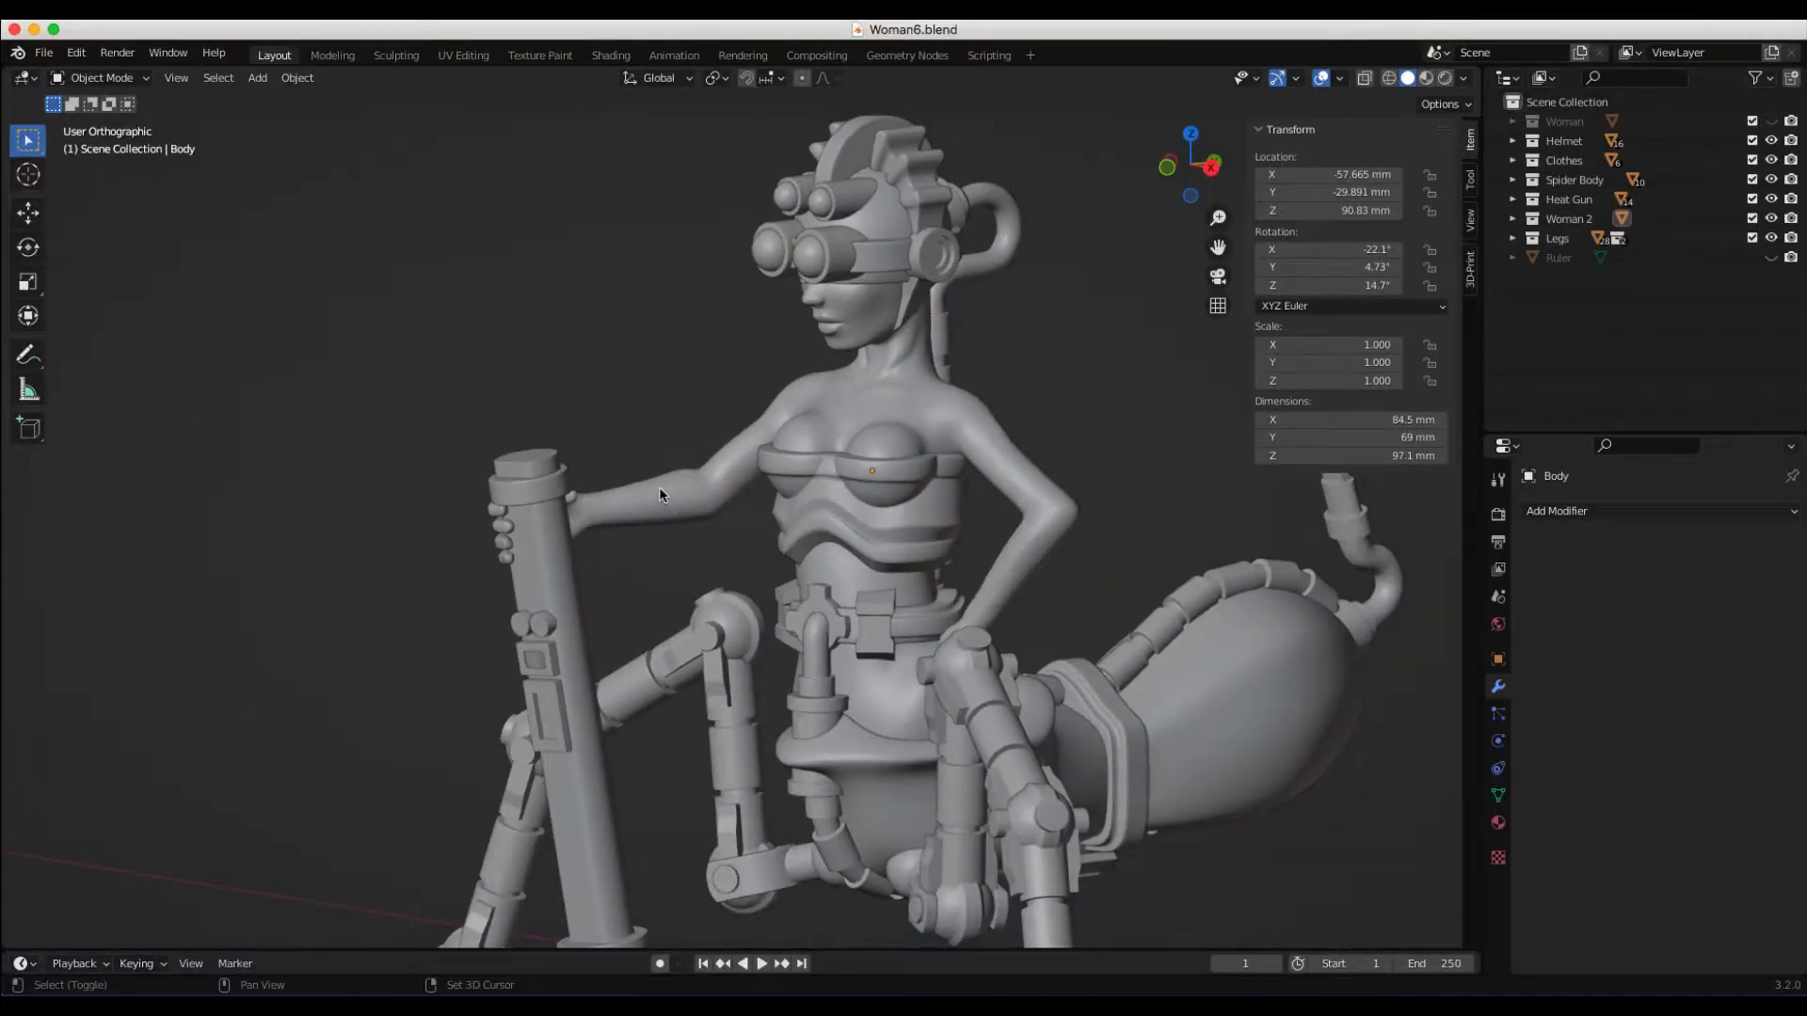
Pan and zoom onto the goggled helmet, then orbit the face to a three-quarter close-up
{"action": "mouse_move", "coordinate": [657, 552]}
{"action": "middle_mouse_down", "text": "shift"}
{"action": "mouse_move", "coordinate": [638, 690]}
{"action": "mouse_move", "coordinate": [650, 509]}
{"action": "mouse_move", "coordinate": [872, 656]}
{"action": "mouse_move", "coordinate": [799, 621]}
{"action": "mouse_move", "coordinate": [755, 633]}
{"action": "mouse_move", "coordinate": [737, 562]}
{"action": "middle_mouse_up", "text": "shift"}
{"action": "scroll", "coordinate": [650, 508], "scroll_direction": "up", "scroll_amount": 3}
{"action": "scroll", "coordinate": [650, 508], "scroll_direction": "up", "scroll_amount": 2}
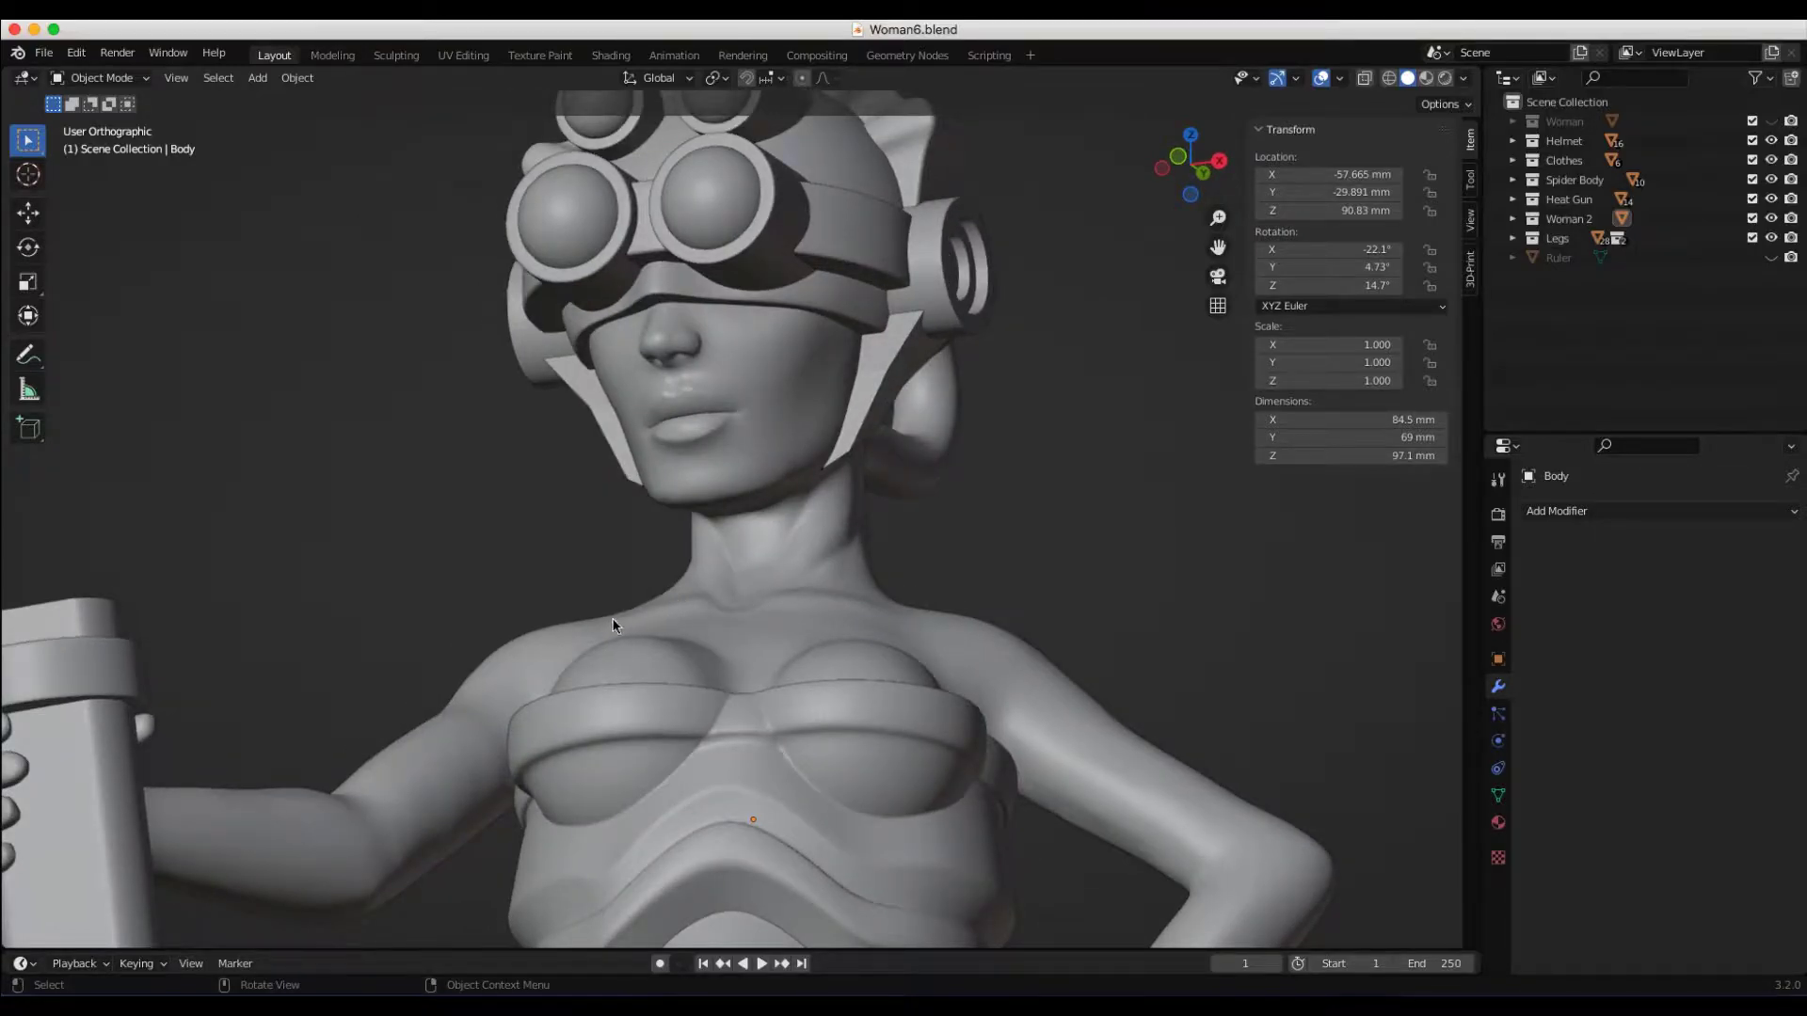
{"action": "scroll", "coordinate": [840, 605], "scroll_direction": "right", "scroll_amount": 5, "text": "shift"}
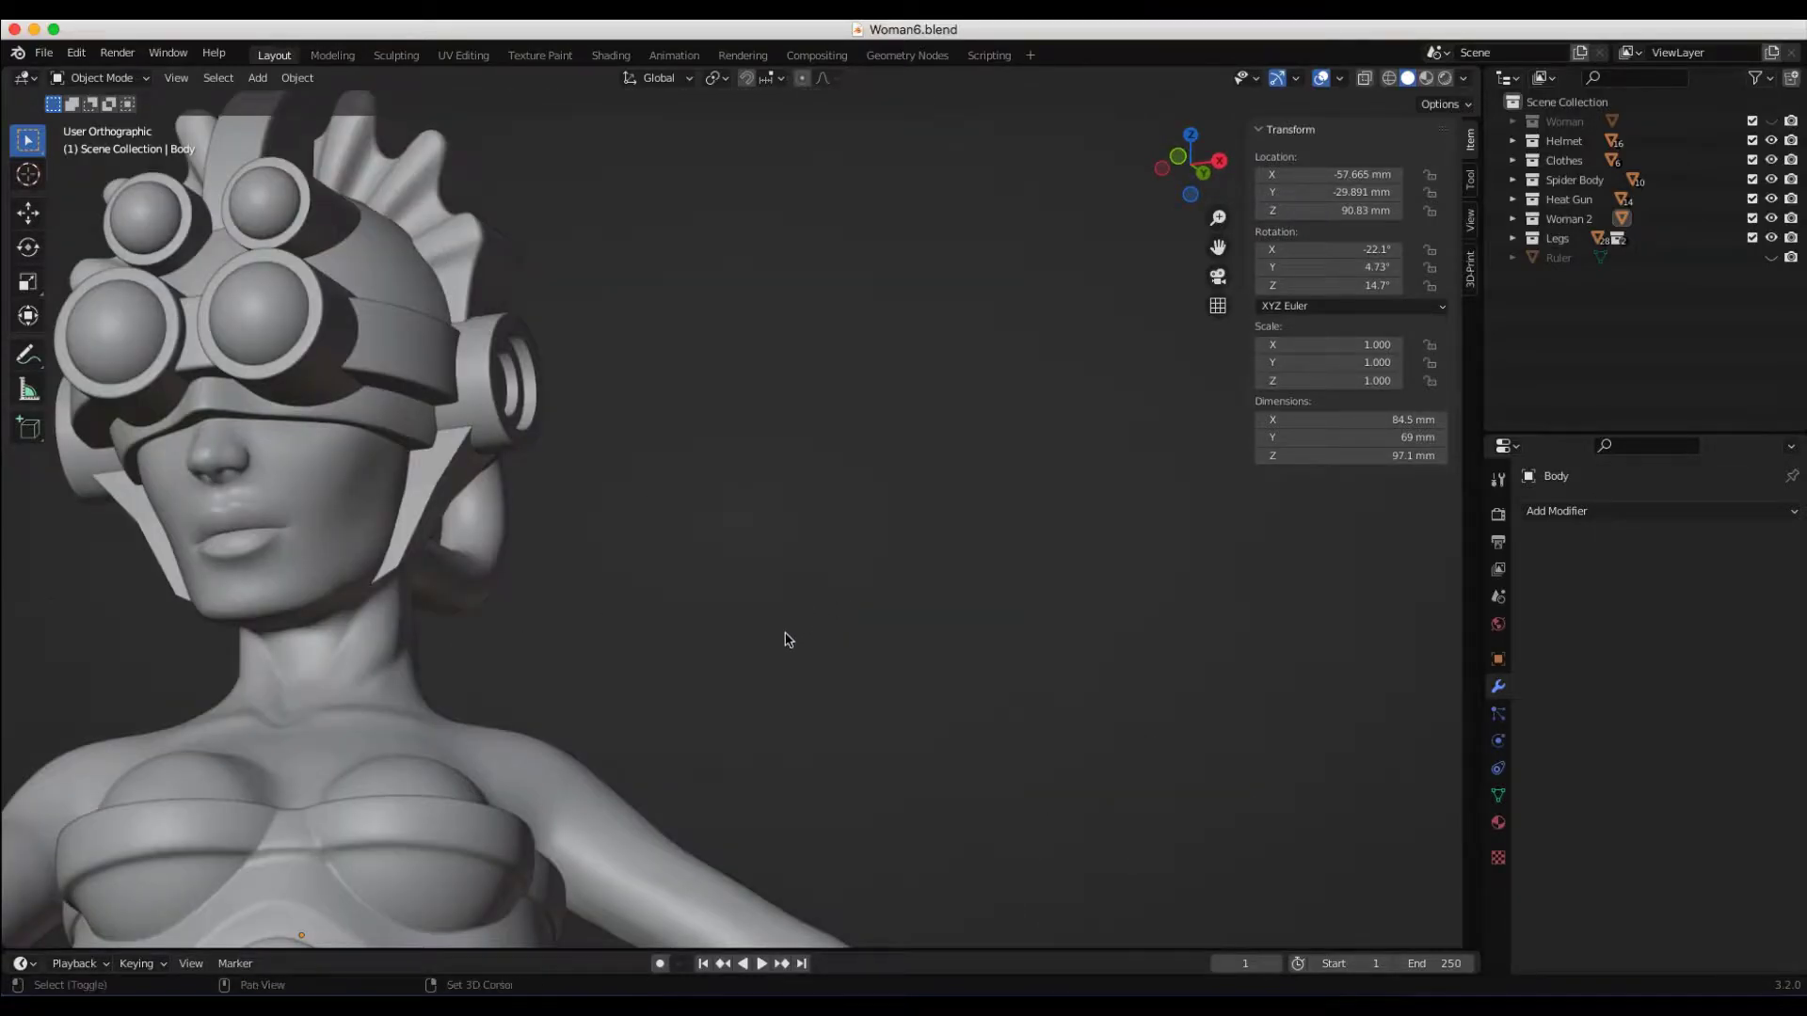
{"action": "scroll", "coordinate": [800, 631], "scroll_direction": "left", "scroll_amount": 4, "text": "shift"}
{"action": "scroll", "coordinate": [875, 612], "scroll_direction": "down", "scroll_amount": 3}
{"action": "scroll", "coordinate": [913, 598], "scroll_direction": "down", "scroll_amount": 3}
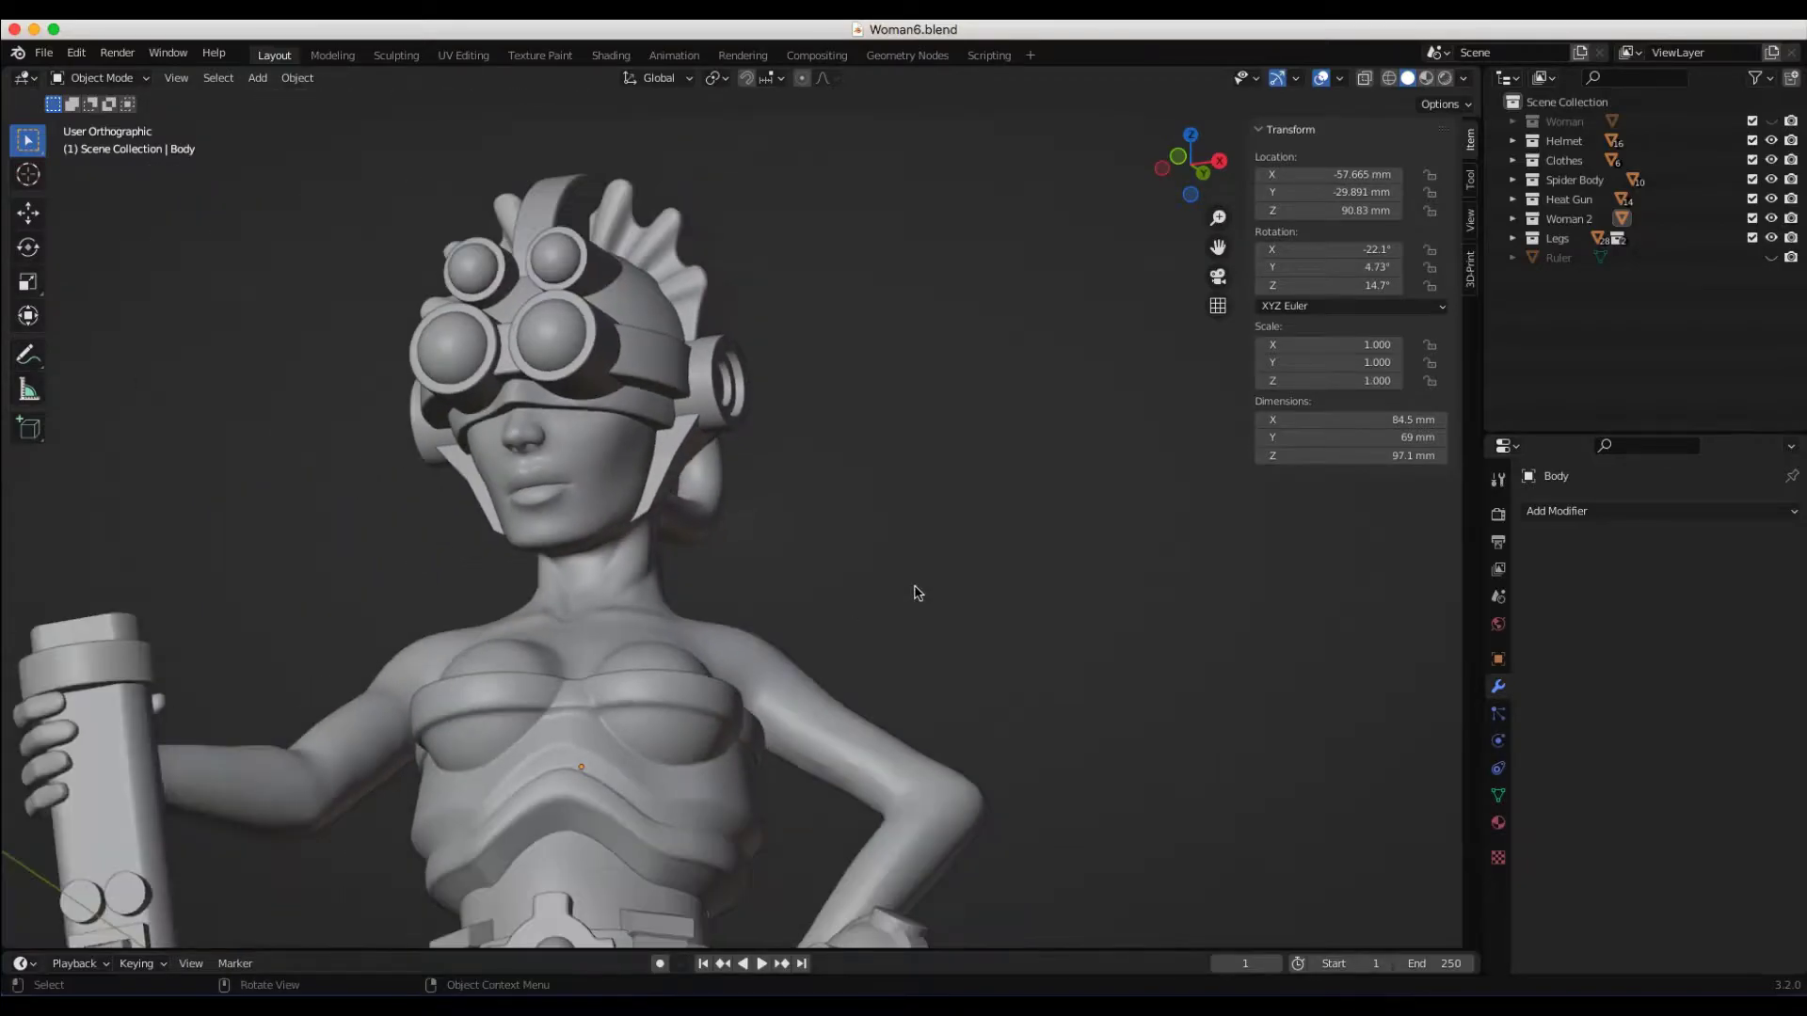
{"action": "middle_click_drag", "start_coordinate": [918, 593], "coordinate": [945, 666]}
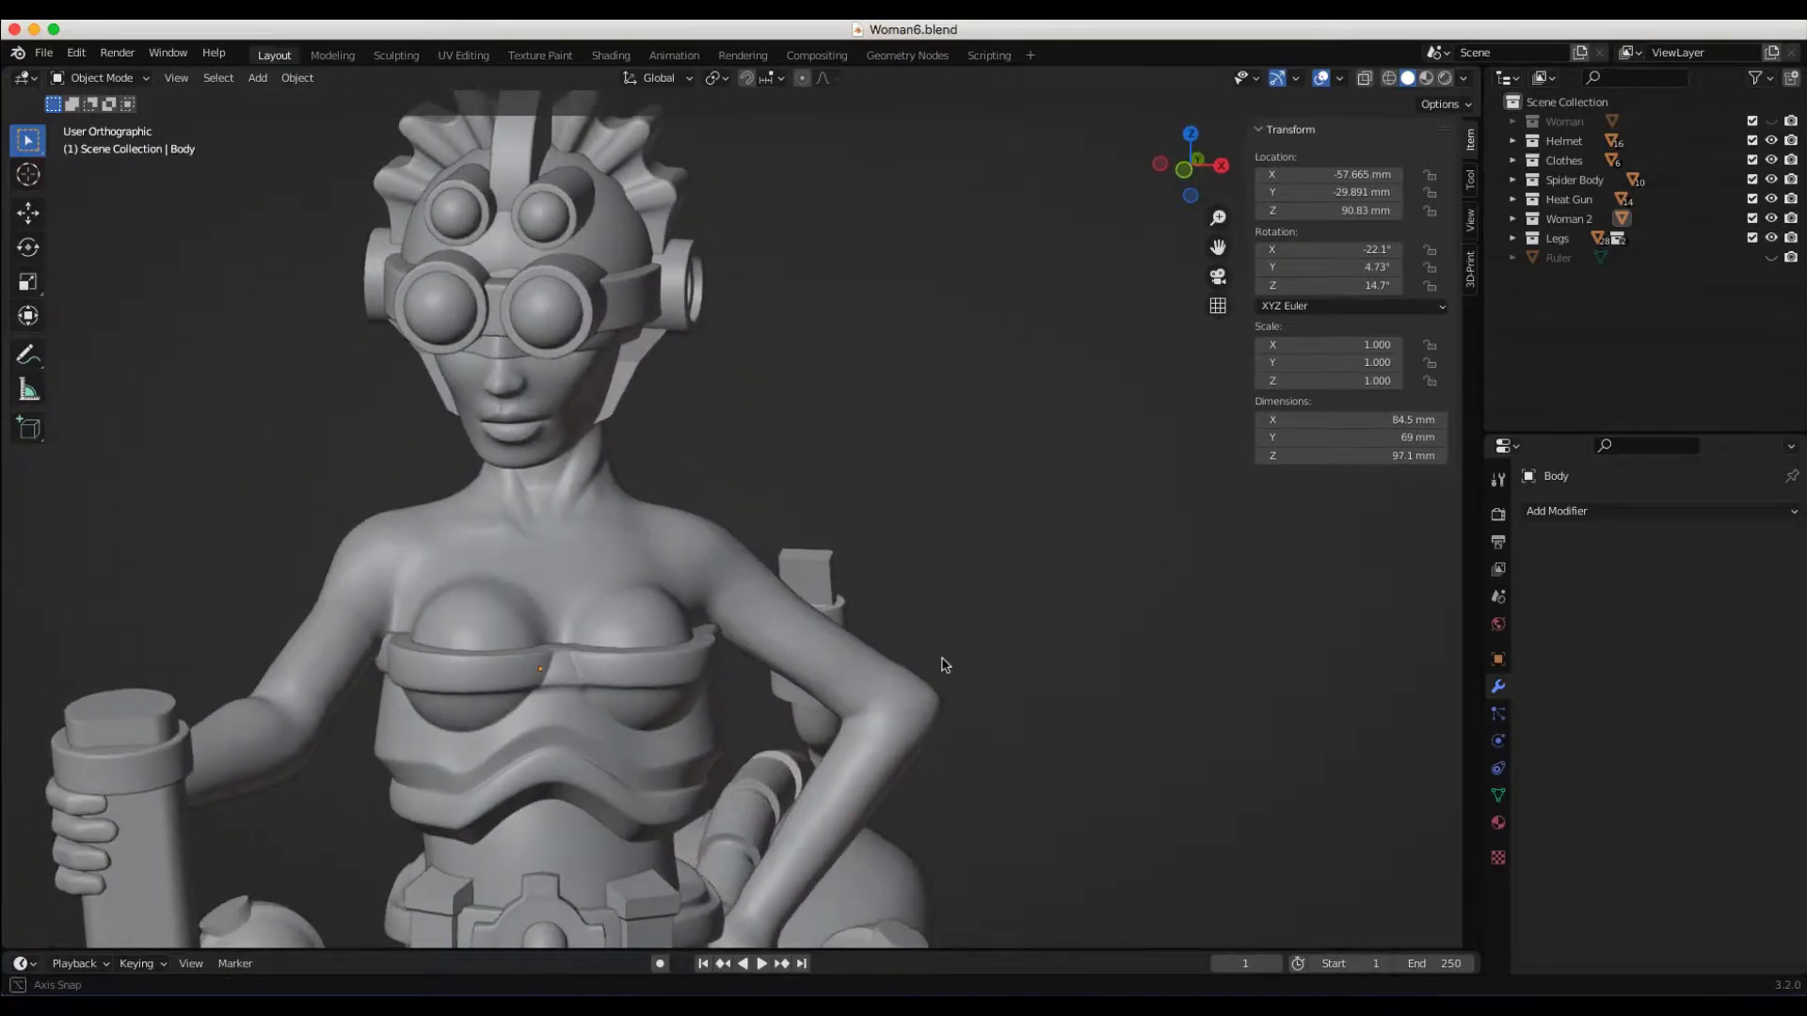
{"action": "scroll", "coordinate": [969, 659], "scroll_direction": "up", "scroll_amount": 2}
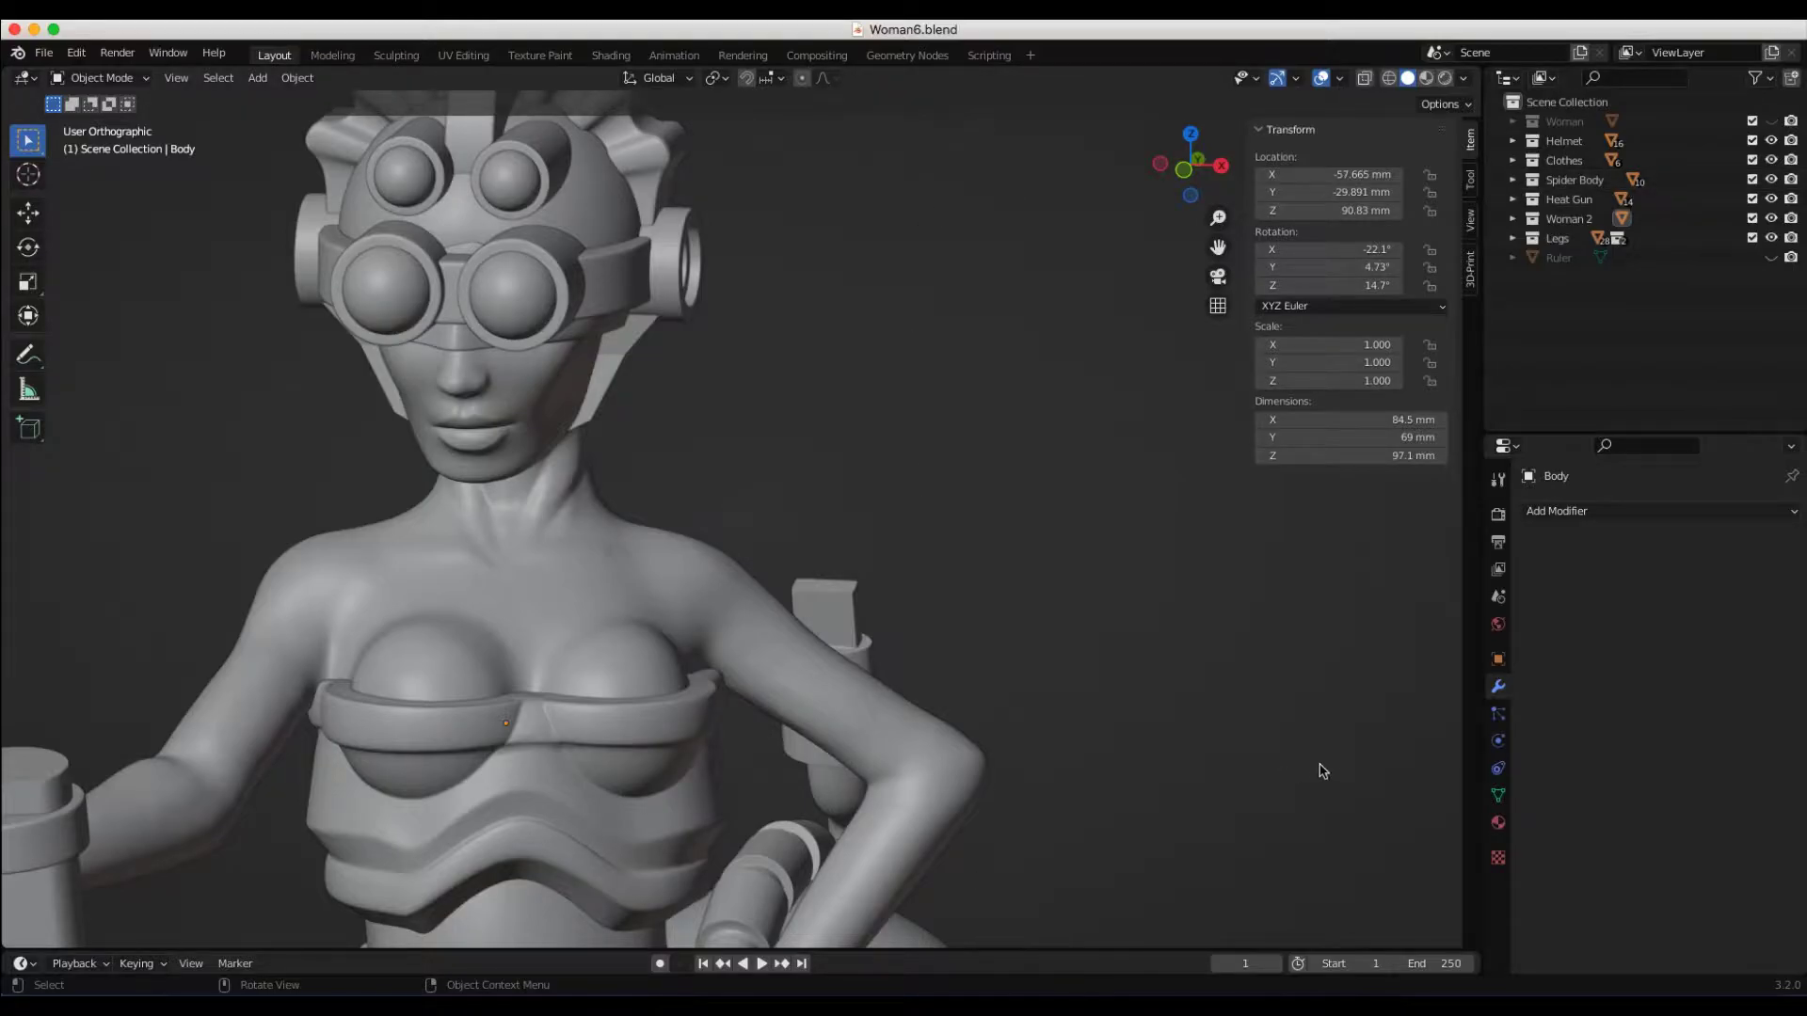
{"action": "mouse_move", "coordinate": [1013, 749]}
{"action": "middle_mouse_down"}
{"action": "mouse_move", "coordinate": [988, 693]}
{"action": "mouse_move", "coordinate": [1049, 658]}
{"action": "mouse_move", "coordinate": [1125, 674]}
{"action": "mouse_move", "coordinate": [912, 687]}
{"action": "mouse_move", "coordinate": [901, 747]}
{"action": "mouse_move", "coordinate": [989, 726]}
{"action": "mouse_move", "coordinate": [1040, 682]}
{"action": "middle_mouse_up"}
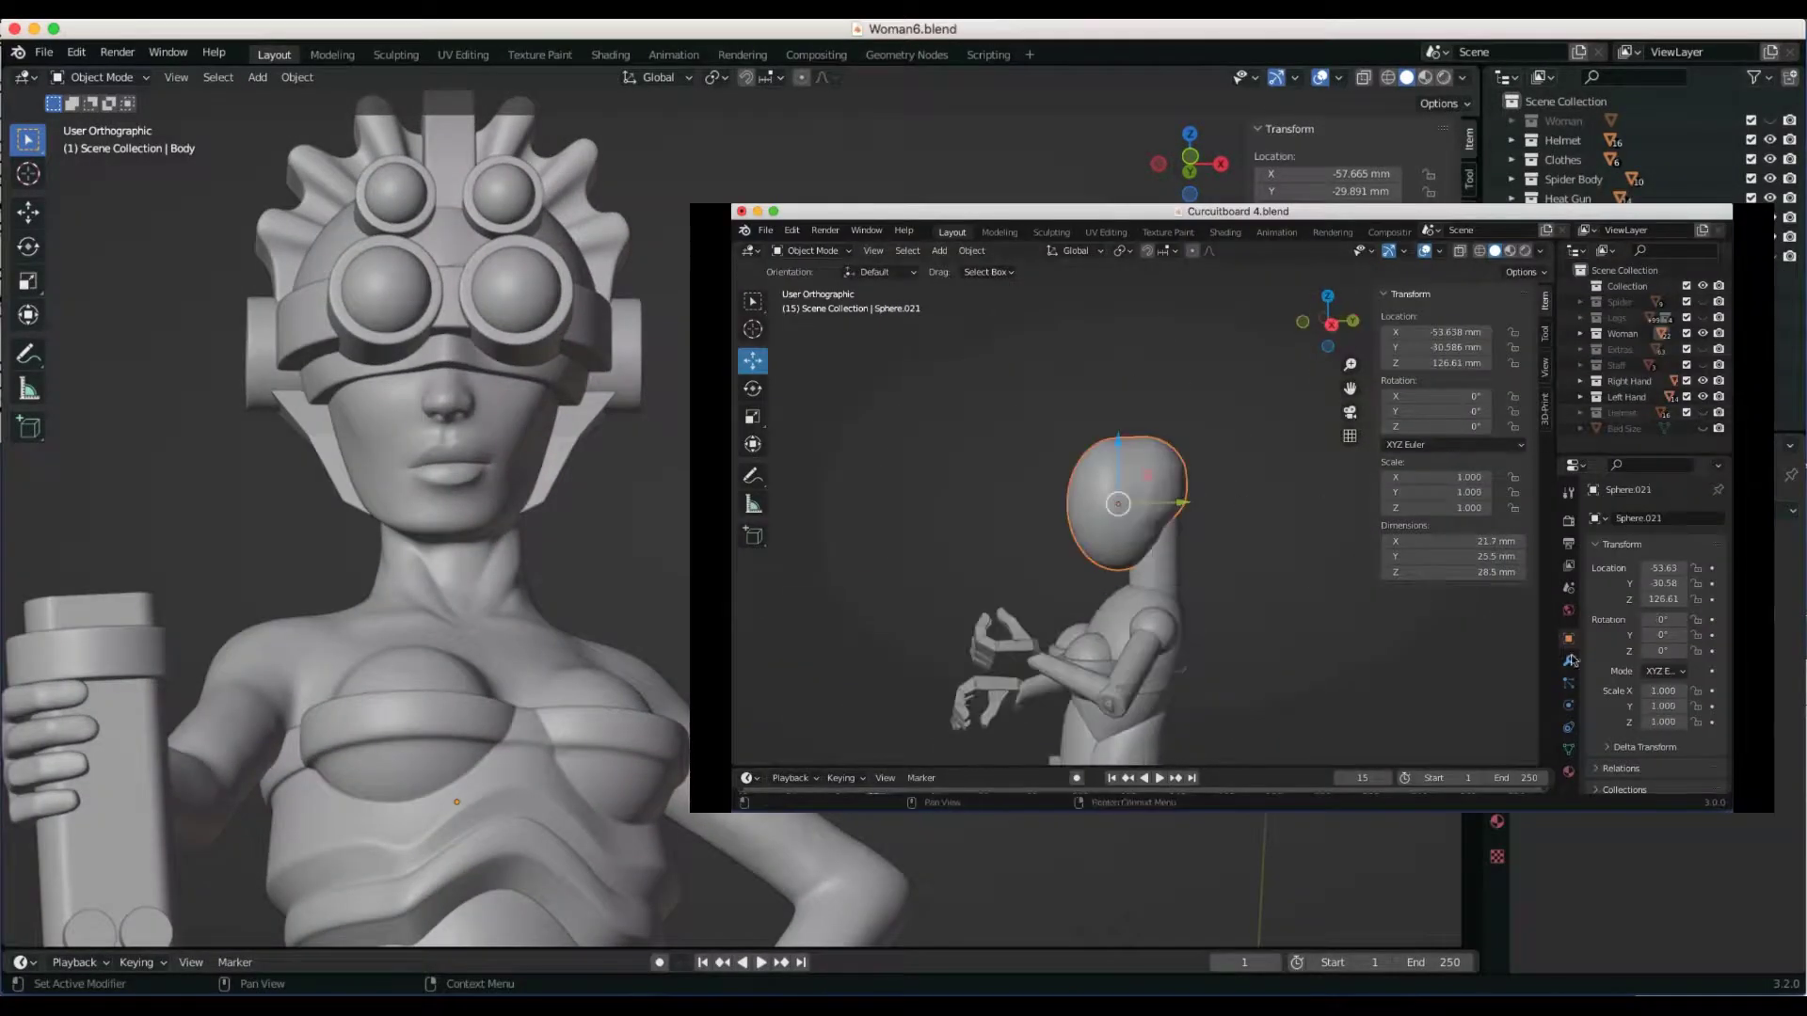